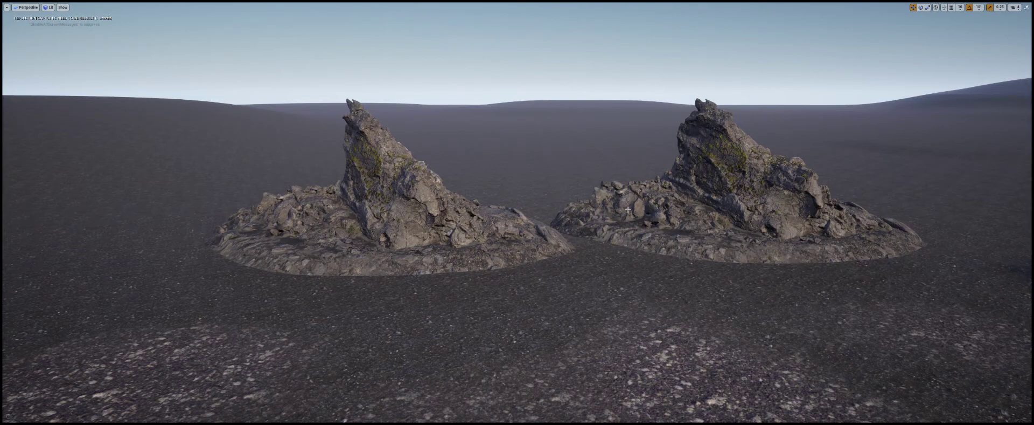
# Select both rock formations on the terrain together
pyautogui.press('w')
pyautogui.moveTo(627, 210); pyautogui.dragTo(394, 204, button='right')
pyautogui.press('d')
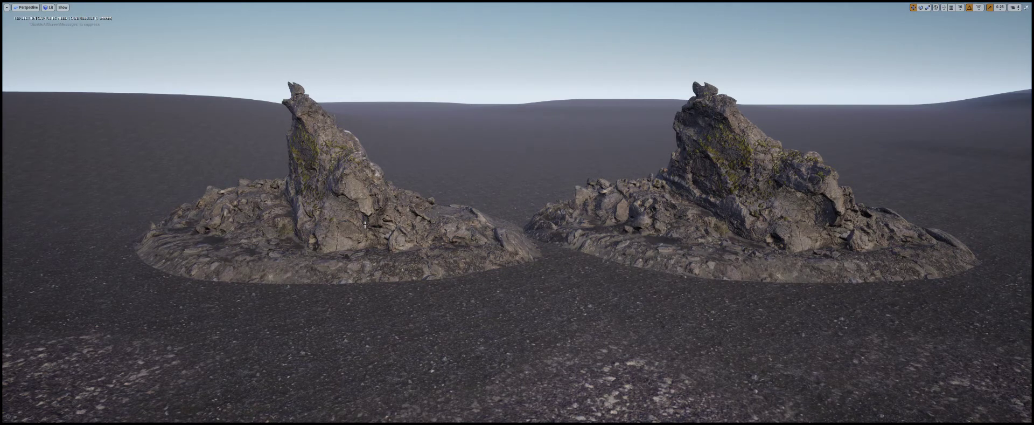
pyautogui.click(399, 231)
pyautogui.keyDown('ctrl'); pyautogui.click(619, 227); pyautogui.keyUp('ctrl')
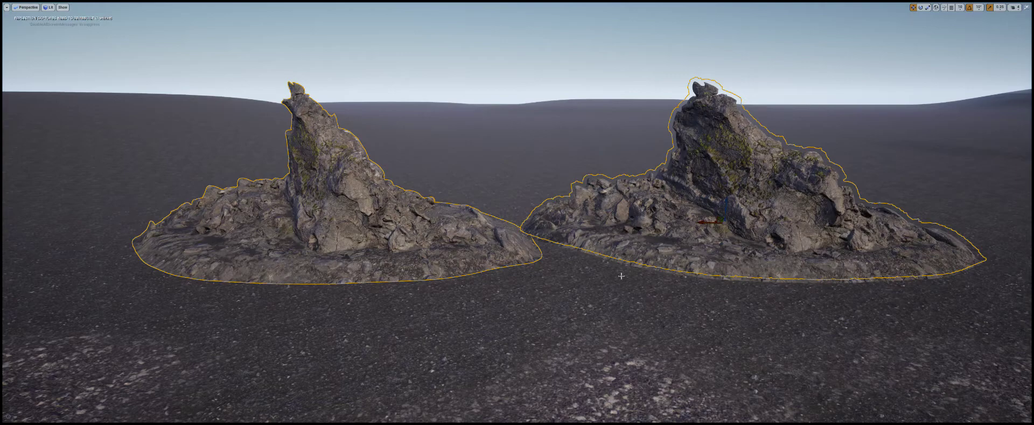
# Compare the outlines of the two rock formations by selecting them individually and as a pair
pyautogui.moveTo(620, 227); pyautogui.dragTo(716, 172, button='right')
pyautogui.press('a')
pyautogui.press('d')
pyautogui.moveTo(649, 244); pyautogui.dragTo(528, 274, button='right')
pyautogui.press('a')
pyautogui.press('s')
pyautogui.click(649, 244)
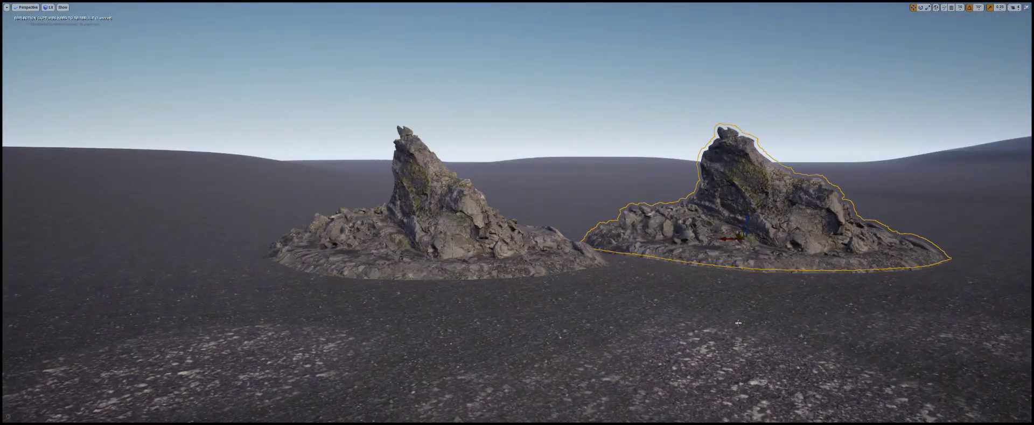
pyautogui.click(483, 201)
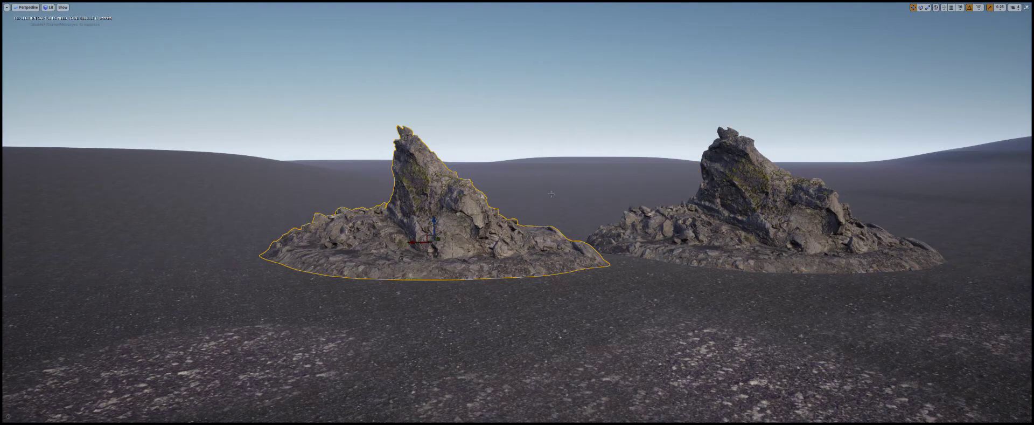
pyautogui.keyDown('ctrl'); pyautogui.click(715, 242); pyautogui.keyUp('ctrl')
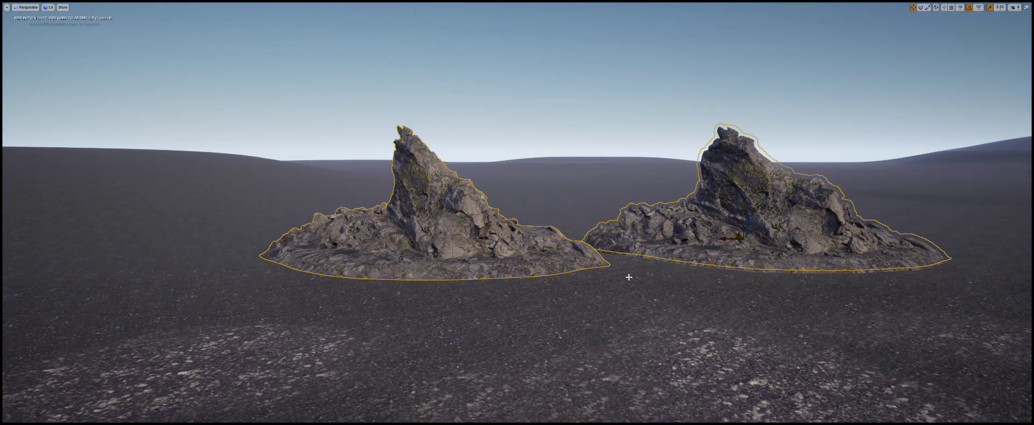
# Lower the left rock formation into the ground and examine how its base meets the terrain
pyautogui.press('d')
pyautogui.moveTo(626, 275); pyautogui.dragTo(671, 278, button='right')
pyautogui.moveTo(646, 210); pyautogui.dragTo(645, 246)
pyautogui.moveTo(617, 267); pyautogui.dragTo(590, 319, button='right')
pyautogui.press('w')
pyautogui.press('w')
pyautogui.press('w')
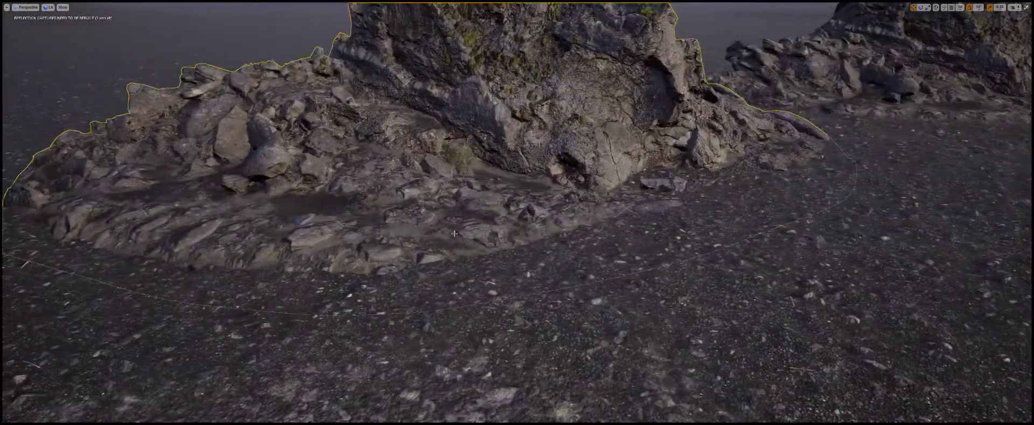
pyautogui.moveTo(606, 181); pyautogui.dragTo(615, 180, button='right')
pyautogui.press('d')
pyautogui.press('f')
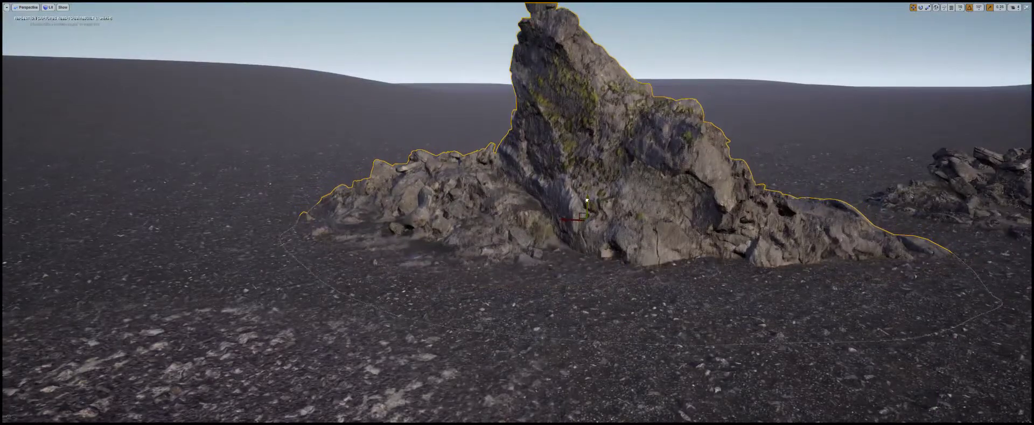
# Raise the left rock formation slightly and inspect its edge against the ground
pyautogui.moveTo(588, 199); pyautogui.dragTo(591, 183)
pyautogui.press('w')
pyautogui.moveTo(500, 254); pyautogui.dragTo(539, 258, button='right')
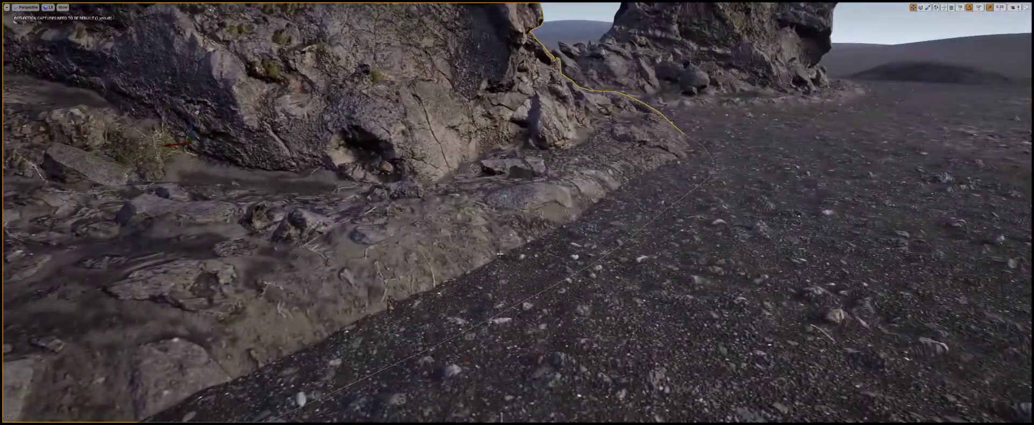
# Select the right rock formation and raise it until its full base sits above the terrain
pyautogui.press('s')
pyautogui.moveTo(634, 214); pyautogui.dragTo(570, 221, button='right')
pyautogui.click(577, 213)
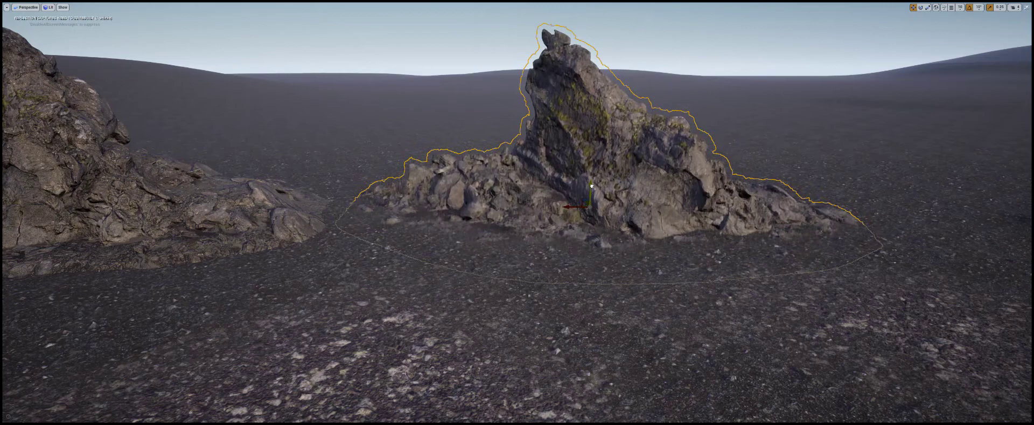
pyautogui.moveTo(591, 187); pyautogui.dragTo(592, 178)
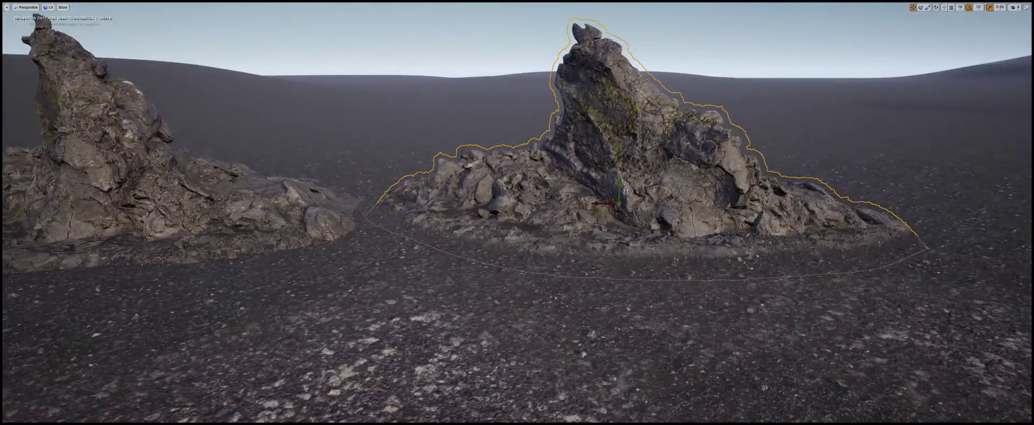
pyautogui.moveTo(626, 192); pyautogui.dragTo(624, 168)
pyautogui.press('w')
pyautogui.moveTo(549, 279); pyautogui.dragTo(552, 323, button='right')
pyautogui.press('s')
pyautogui.moveTo(545, 158); pyautogui.dragTo(546, 134, button='right')
pyautogui.moveTo(564, 165)
pyautogui.mouseDown()
pyautogui.moveTo(561, 188)
pyautogui.moveTo(561, 171)
pyautogui.mouseUp()
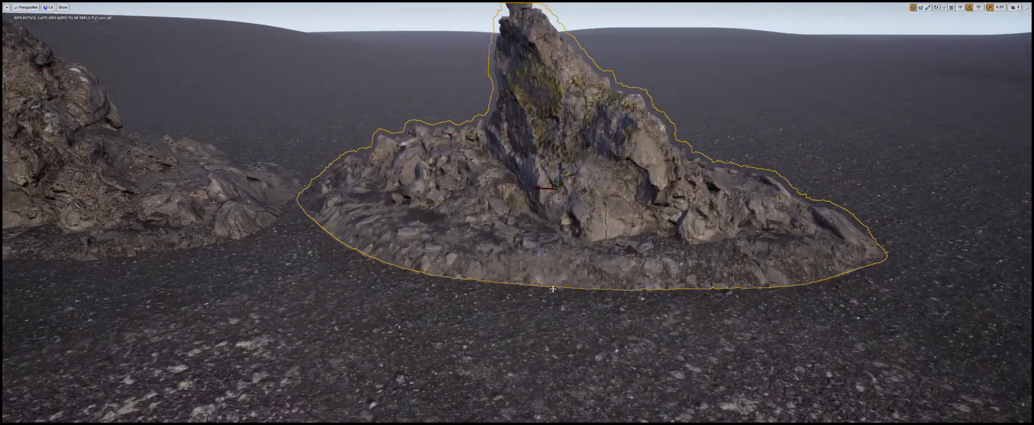
# Select the right rock formation with the editor icons shown and lower it so its base sinks into the ground
pyautogui.moveTo(462, 138); pyautogui.dragTo(439, 114, button='right')
pyautogui.press('s')
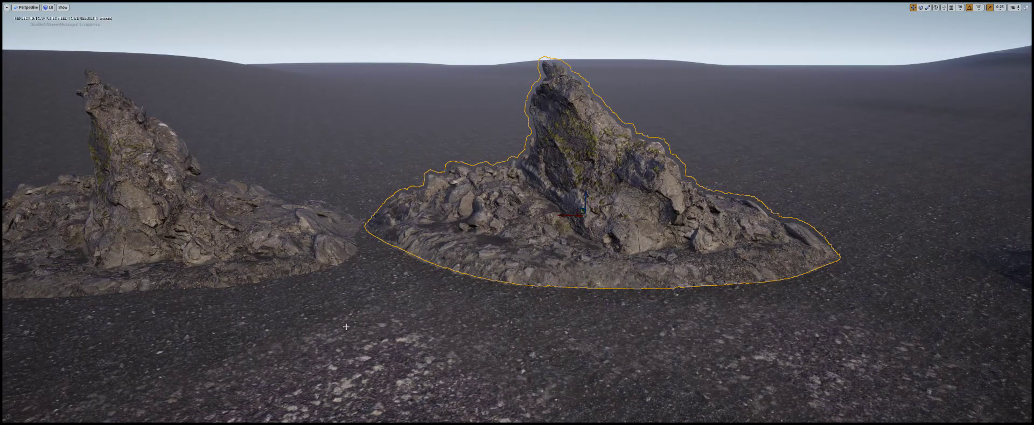
pyautogui.moveTo(344, 294); pyautogui.dragTo(308, 303, button='right')
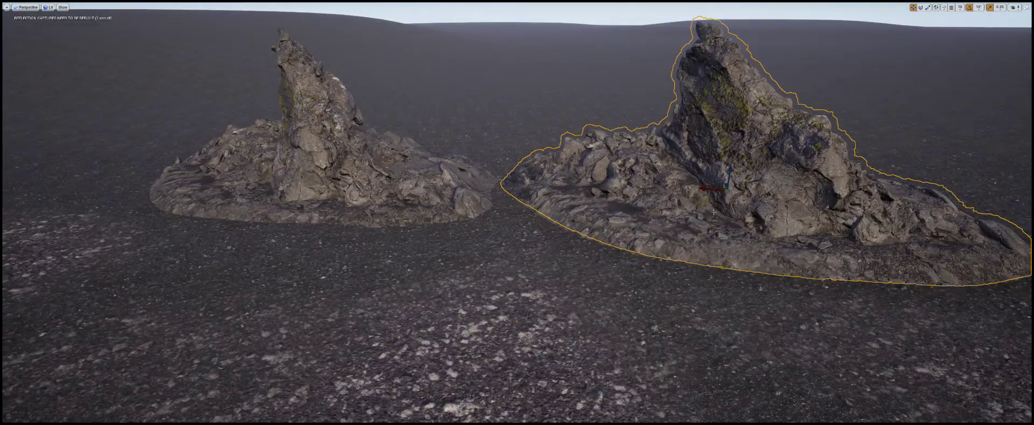
pyautogui.moveTo(714, 212); pyautogui.dragTo(740, 209, button='right')
pyautogui.moveTo(649, 224); pyautogui.dragTo(659, 223, button='right')
pyautogui.hotkey('shift', '3')
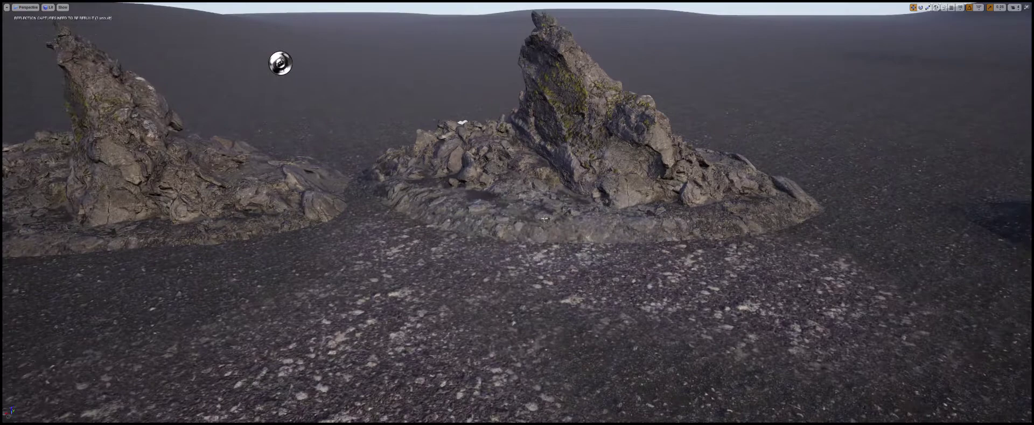
pyautogui.click(534, 214)
pyautogui.moveTo(576, 156); pyautogui.dragTo(577, 178)
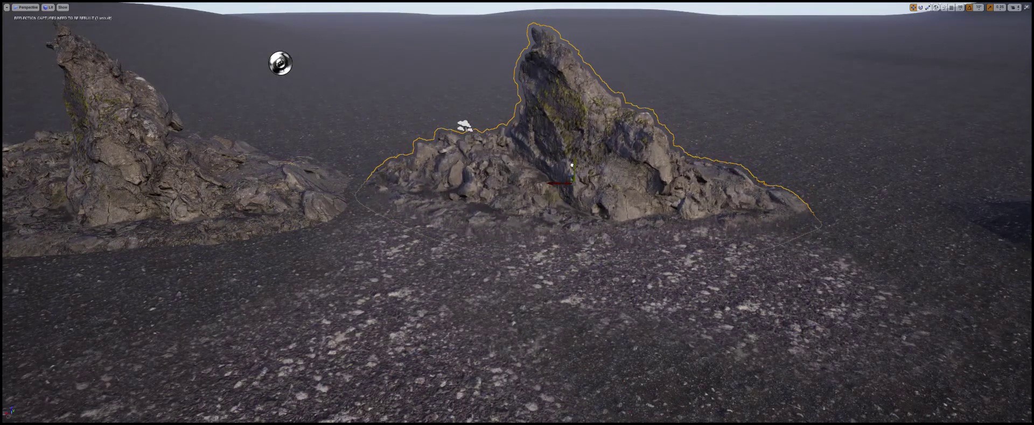
# Switch to landscape painting and repaint the pebbly ground in front of the right rock formation
pyautogui.moveTo(577, 177); pyautogui.dragTo(544, 194, button='right')
pyautogui.press('w')
pyautogui.press('s')
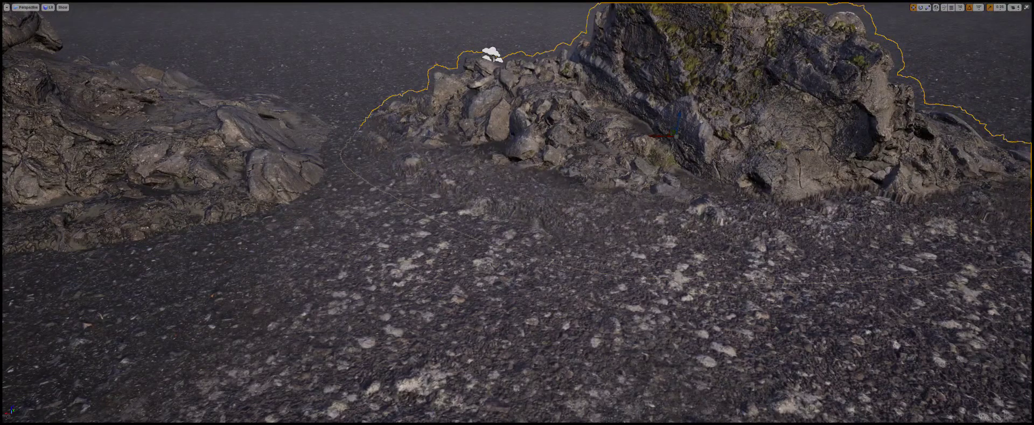
pyautogui.moveTo(528, 235)
pyautogui.mouseDown(button='right')
pyautogui.moveTo(577, 234)
pyautogui.moveTo(535, 232)
pyautogui.mouseUp(button='right')
pyautogui.hotkey('shift', '2')
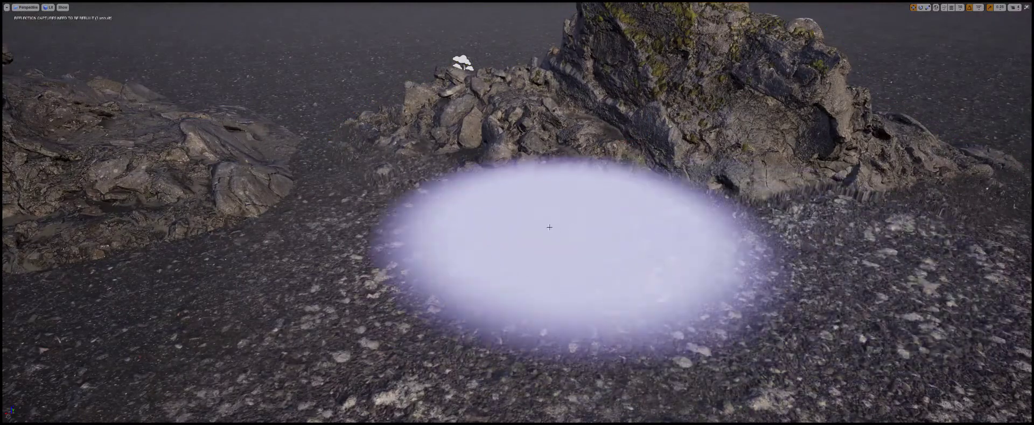
pyautogui.moveTo(550, 227)
pyautogui.mouseDown()
pyautogui.moveTo(745, 228)
pyautogui.moveTo(547, 208)
pyautogui.mouseUp()
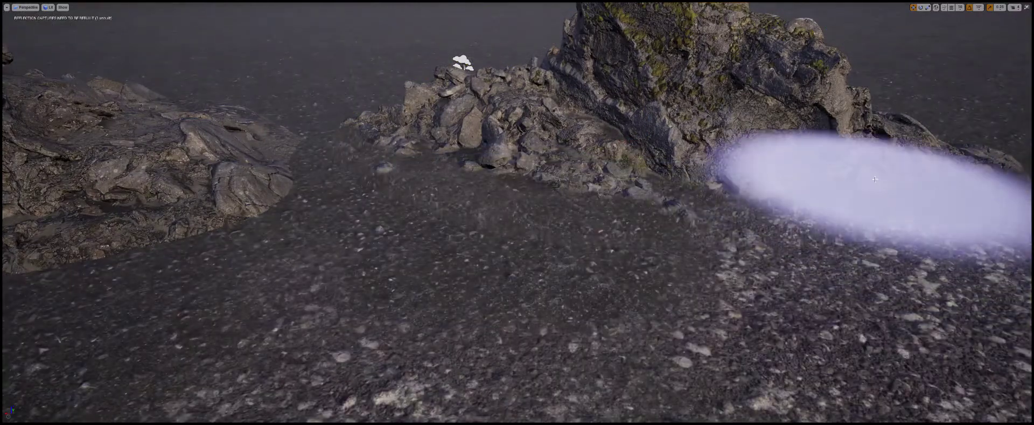
pyautogui.click(539, 212)
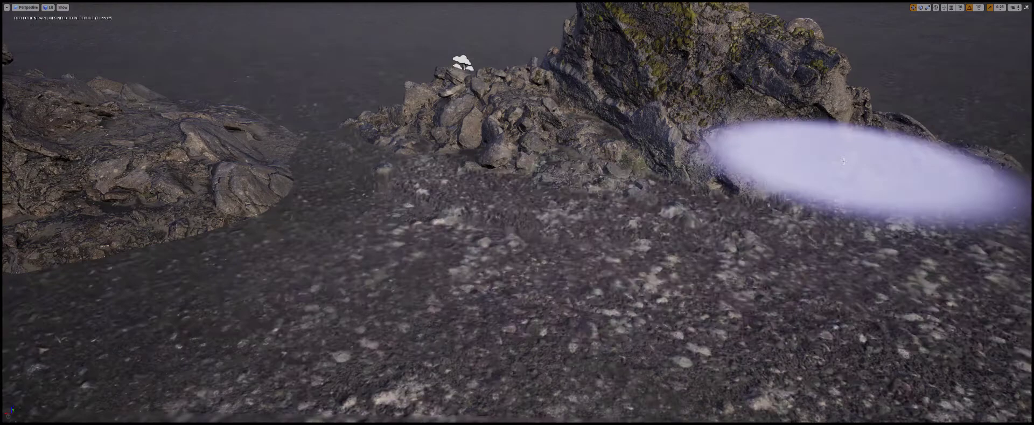
# Paint the darker ground layer along the foot of the right rock formation and towards the left one
pyautogui.moveTo(843, 162); pyautogui.dragTo(814, 156, button='right')
pyautogui.press('s')
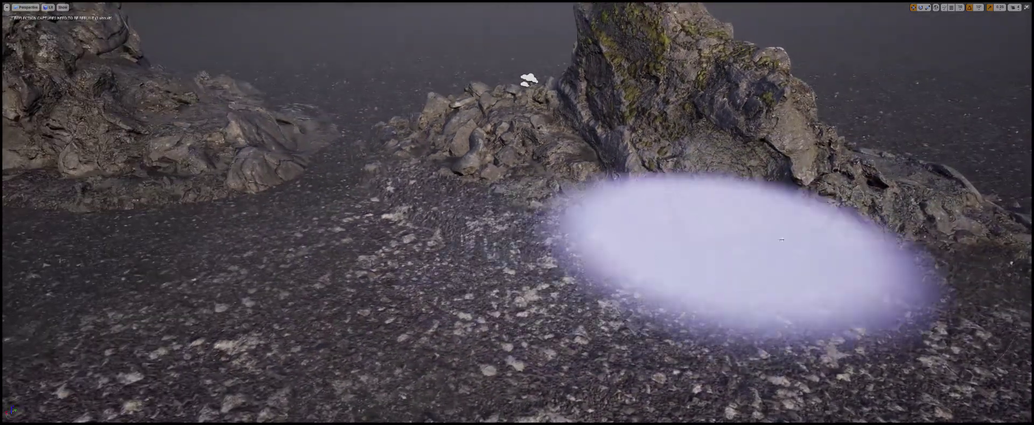
pyautogui.moveTo(754, 254); pyautogui.dragTo(676, 178)
pyautogui.moveTo(676, 178); pyautogui.dragTo(704, 184, button='right')
pyautogui.moveTo(557, 182)
pyautogui.mouseDown()
pyautogui.moveTo(510, 199)
pyautogui.moveTo(335, 182)
pyautogui.mouseUp()
pyautogui.moveTo(698, 210); pyautogui.dragTo(627, 215, button='right')
pyautogui.moveTo(619, 236)
pyautogui.mouseDown()
pyautogui.moveTo(591, 221)
pyautogui.moveTo(814, 237)
pyautogui.moveTo(453, 226)
pyautogui.moveTo(669, 199)
pyautogui.mouseUp()
pyautogui.moveTo(670, 199); pyautogui.dragTo(708, 185, button='right')
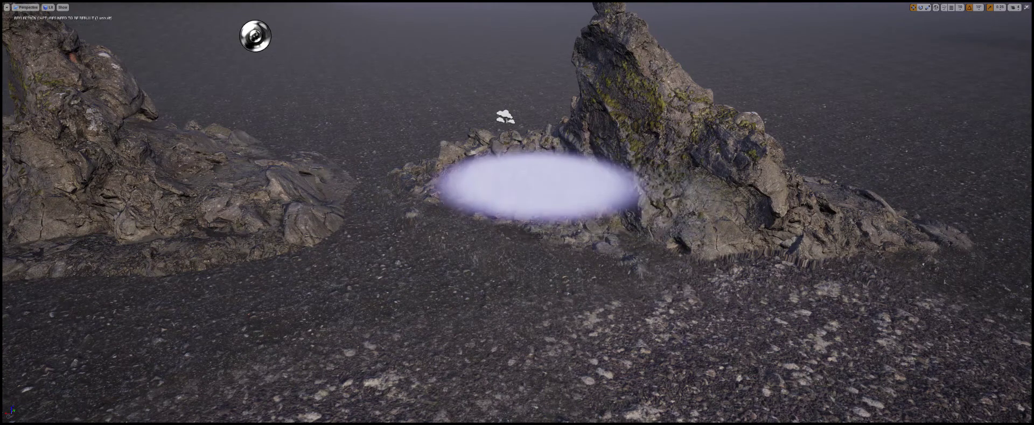
pyautogui.moveTo(541, 187); pyautogui.dragTo(543, 186, button='right')
# Leave the full-screen viewport and raise the terrain beside the right rock formation with the Sculpt tool
pyautogui.press('F11')
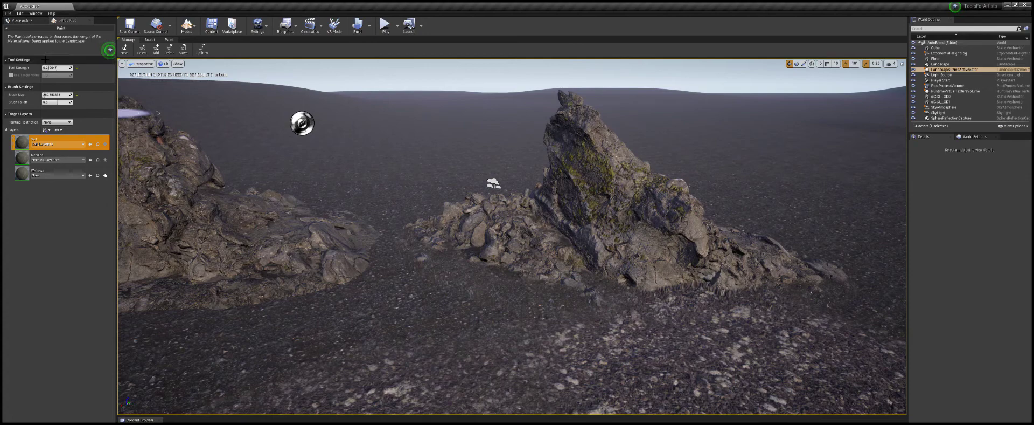
pyautogui.click(150, 39)
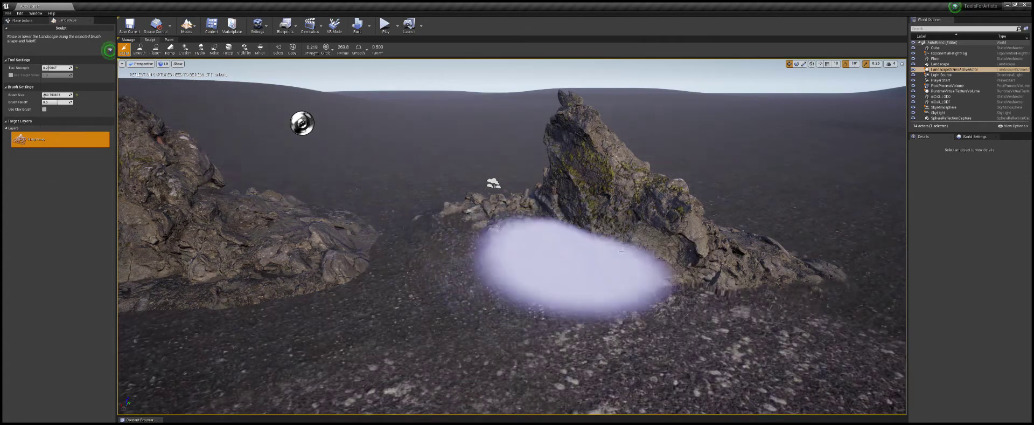
pyautogui.press('w')
pyautogui.moveTo(628, 257); pyautogui.dragTo(686, 240, button='right')
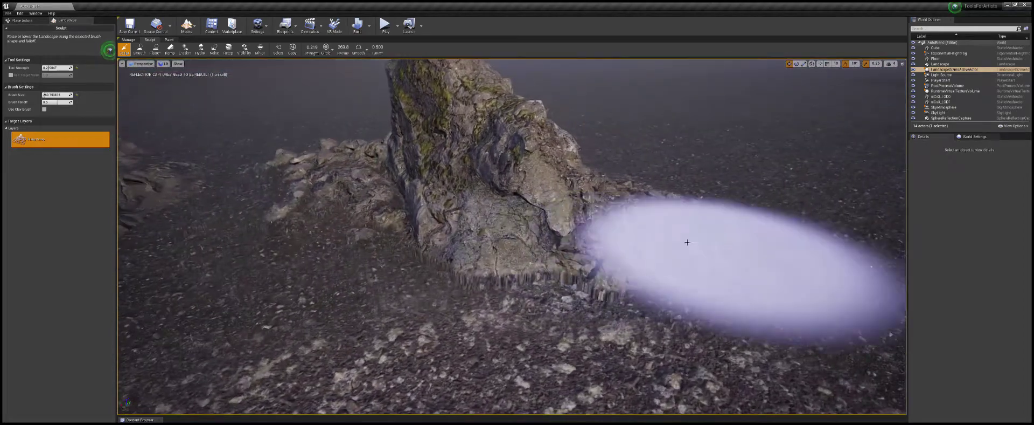
pyautogui.moveTo(641, 207)
pyautogui.mouseDown()
pyautogui.moveTo(594, 221)
pyautogui.moveTo(505, 222)
pyautogui.moveTo(604, 243)
pyautogui.mouseUp()
pyautogui.moveTo(370, 220)
pyautogui.mouseDown()
pyautogui.moveTo(302, 217)
pyautogui.moveTo(328, 220)
pyautogui.mouseUp()
# Sculpt the terrain around the rear base of the right rock formation
pyautogui.press('w')
pyautogui.moveTo(601, 223)
pyautogui.mouseDown(button='right')
pyautogui.moveTo(554, 235)
pyautogui.moveTo(544, 250)
pyautogui.moveTo(517, 240)
pyautogui.moveTo(596, 267)
pyautogui.mouseUp(button='right')
pyautogui.press('w')
pyautogui.press('s')
pyautogui.moveTo(461, 192); pyautogui.dragTo(450, 186)
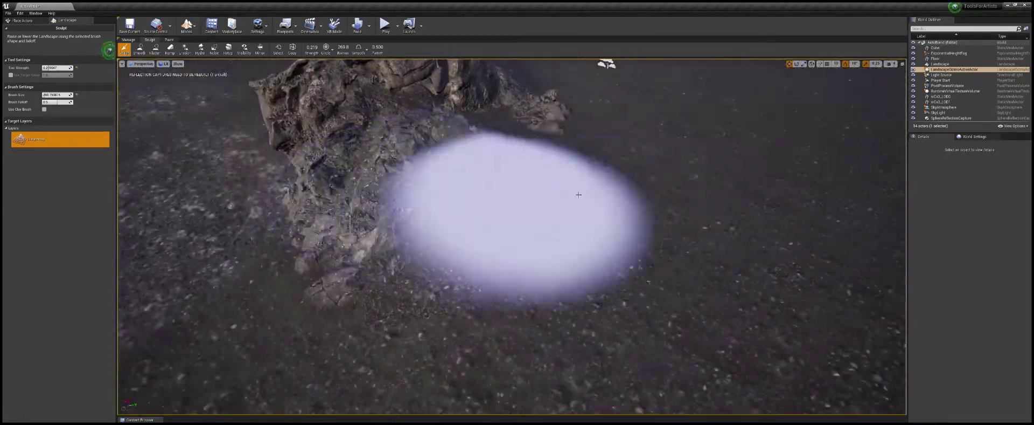
pyautogui.moveTo(474, 272); pyautogui.dragTo(425, 280)
pyautogui.moveTo(424, 270); pyautogui.dragTo(416, 167, button='right')
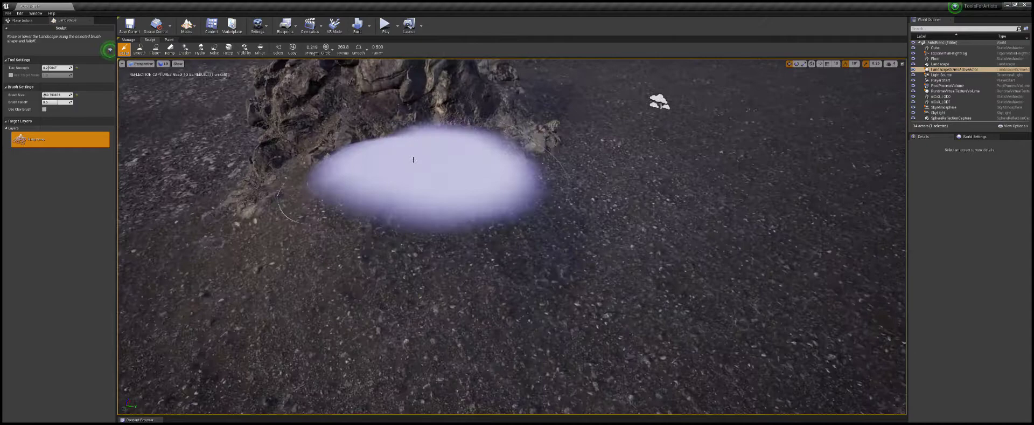
pyautogui.moveTo(415, 162)
pyautogui.mouseDown()
pyautogui.moveTo(478, 171)
pyautogui.moveTo(470, 176)
pyautogui.mouseUp()
pyautogui.moveTo(690, 192); pyautogui.dragTo(682, 195, button='right')
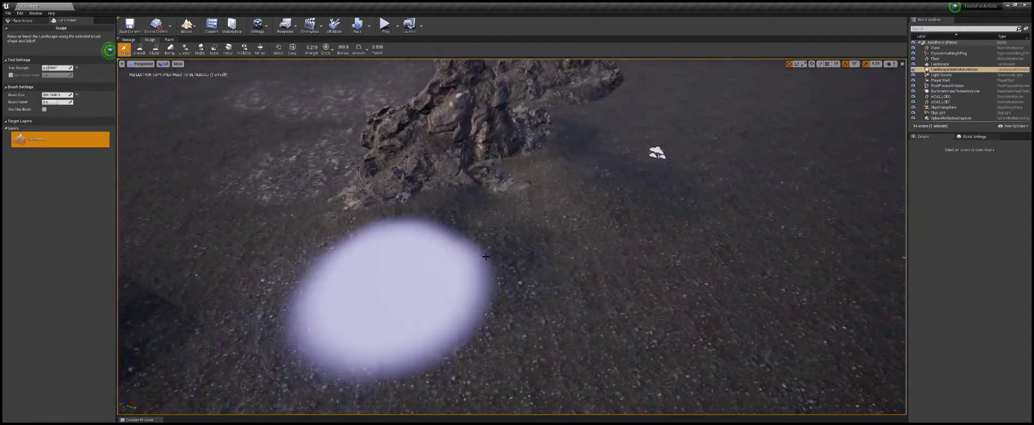
pyautogui.click(139, 49)
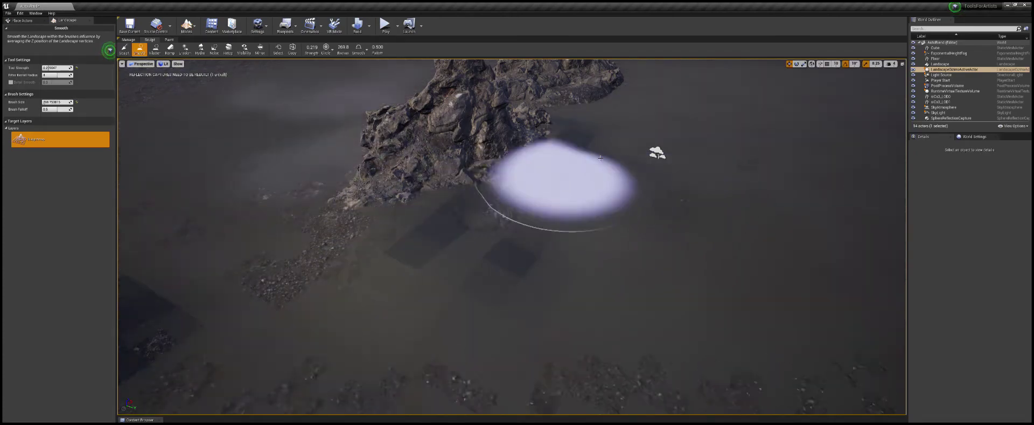
pyautogui.moveTo(571, 213)
pyautogui.mouseDown(button='right')
pyautogui.moveTo(568, 194)
pyautogui.moveTo(550, 227)
pyautogui.mouseUp(button='right')
pyautogui.press('s')
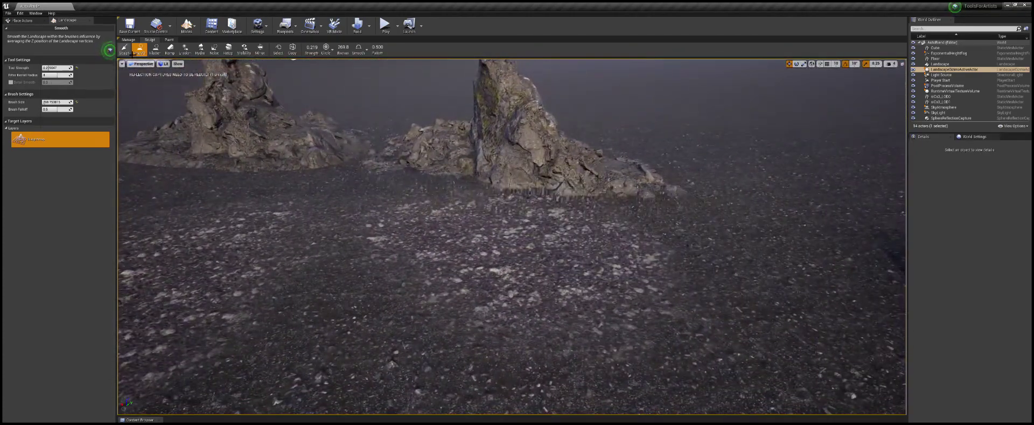
pyautogui.click(125, 51)
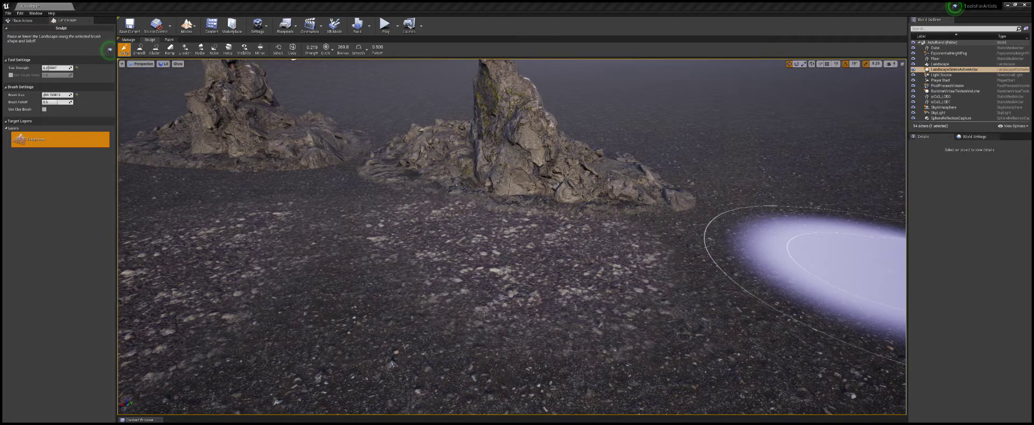
# Leave landscape editing for Place mode and return to the full-screen viewport showing both rock formations
pyautogui.hotkey('shift', '1')
pyautogui.moveTo(526, 212)
pyautogui.mouseDown(button='right')
pyautogui.moveTo(544, 212)
pyautogui.moveTo(473, 156)
pyautogui.moveTo(453, 154)
pyautogui.moveTo(437, 208)
pyautogui.mouseUp(button='right')
pyautogui.press('w')
pyautogui.press('F11')
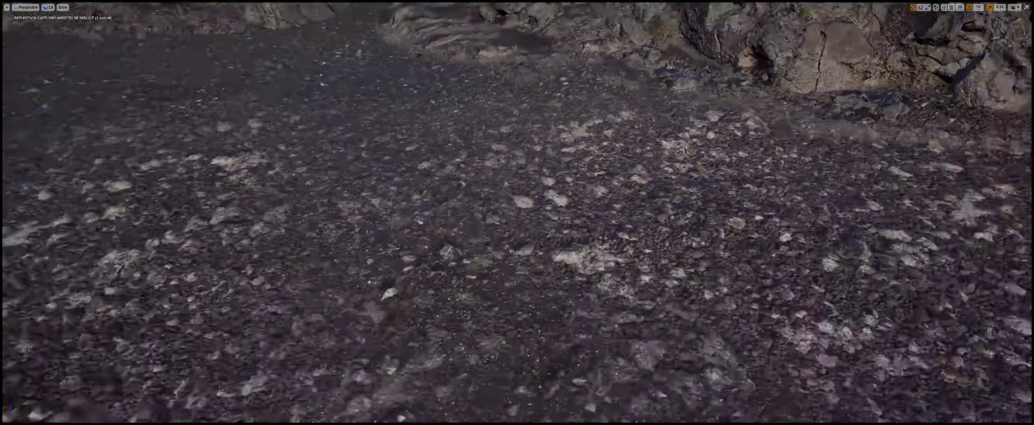
pyautogui.moveTo(573, 285); pyautogui.dragTo(633, 229, button='right')
pyautogui.press('s')
pyautogui.moveTo(445, 275); pyautogui.dragTo(425, 272, button='right')
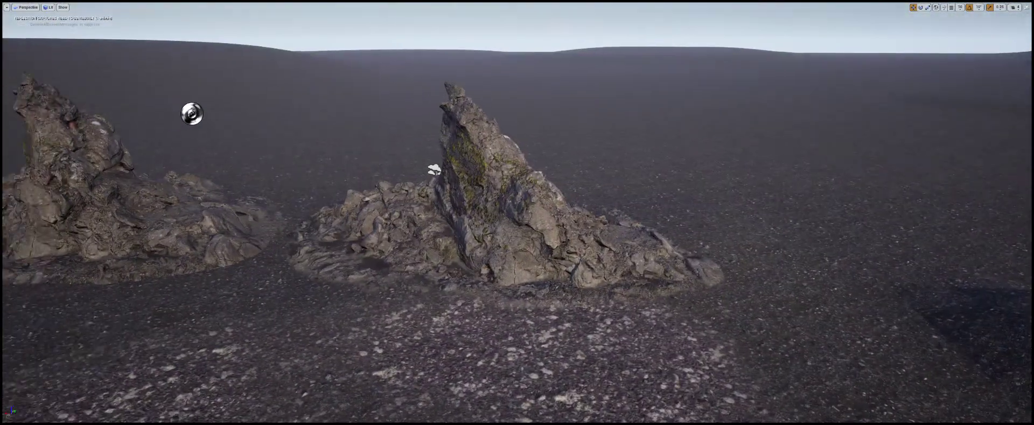
# Select the right rock formation, hide the editor icons, and adjust its height in Detail Lighting view
pyautogui.click(478, 235)
pyautogui.moveTo(501, 238); pyautogui.dragTo(479, 237, button='right')
pyautogui.press('g')
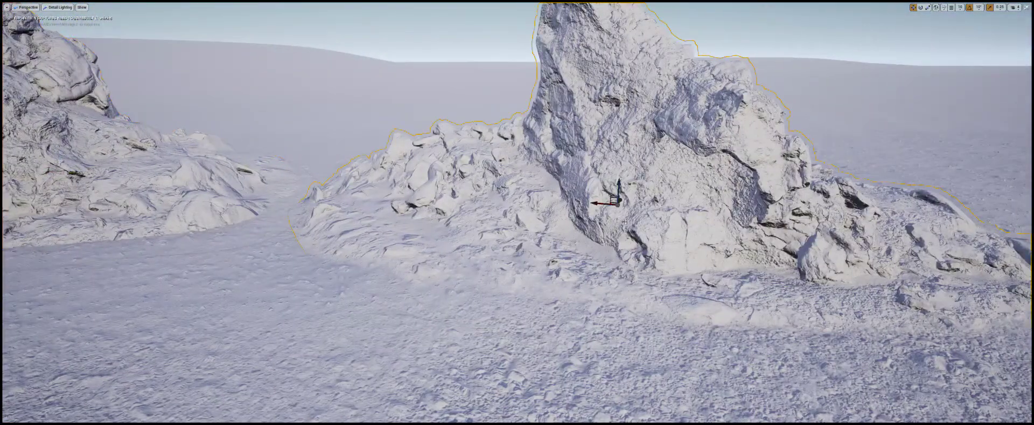
pyautogui.moveTo(621, 184); pyautogui.dragTo(609, 215)
pyautogui.press('s')
pyautogui.moveTo(609, 215); pyautogui.dragTo(639, 214, button='right')
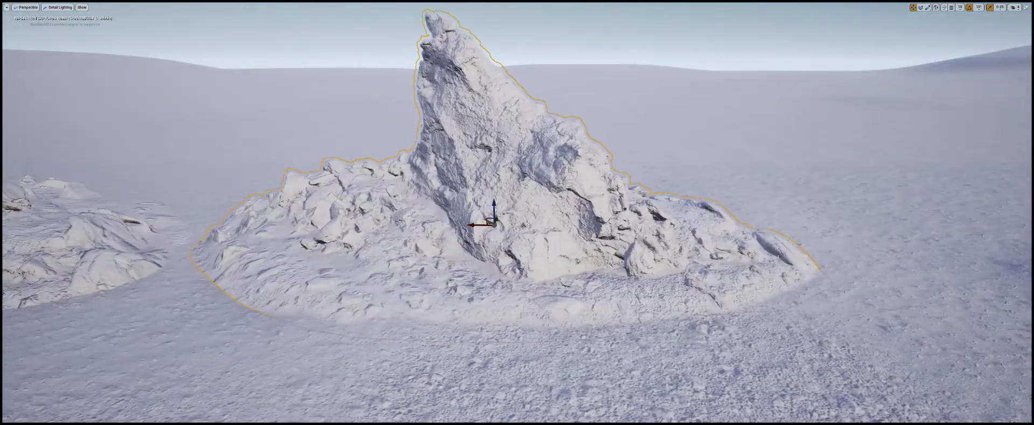
# Set the viewport back to Lit shading and examine the right rock formation's base up close
pyautogui.click(64, 8)
pyautogui.click(66, 24)
pyautogui.press('w')
pyautogui.moveTo(224, 124); pyautogui.dragTo(208, 164, button='right')
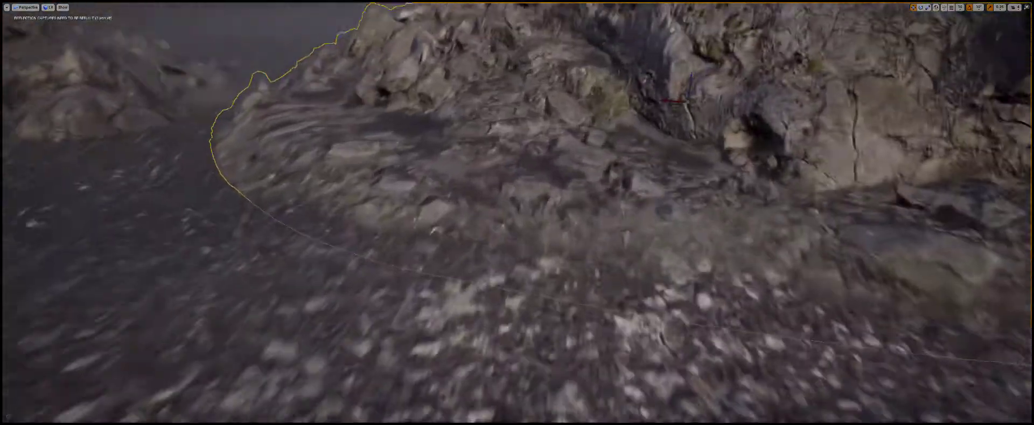
# Adjust the selected rock formation's height to change how its base blends into the surrounding terrain
pyautogui.moveTo(632, 176)
pyautogui.mouseDown(button='right')
pyautogui.moveTo(641, 188)
pyautogui.moveTo(632, 188)
pyautogui.mouseUp(button='right')
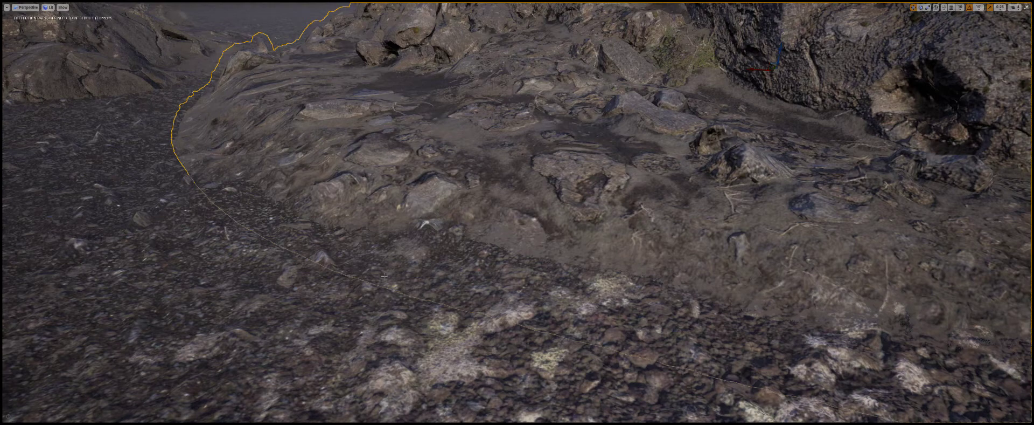
pyautogui.moveTo(517, 212); pyautogui.dragTo(474, 216, button='right')
pyautogui.press('s')
pyautogui.press('d')
pyautogui.moveTo(618, 187); pyautogui.dragTo(464, 194, button='right')
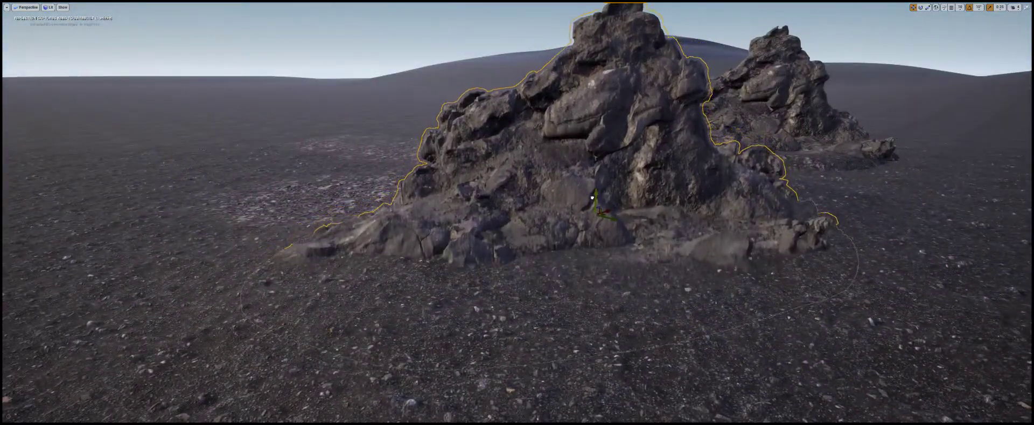
pyautogui.moveTo(593, 197)
pyautogui.mouseDown()
pyautogui.moveTo(598, 185)
pyautogui.moveTo(594, 193)
pyautogui.mouseUp()
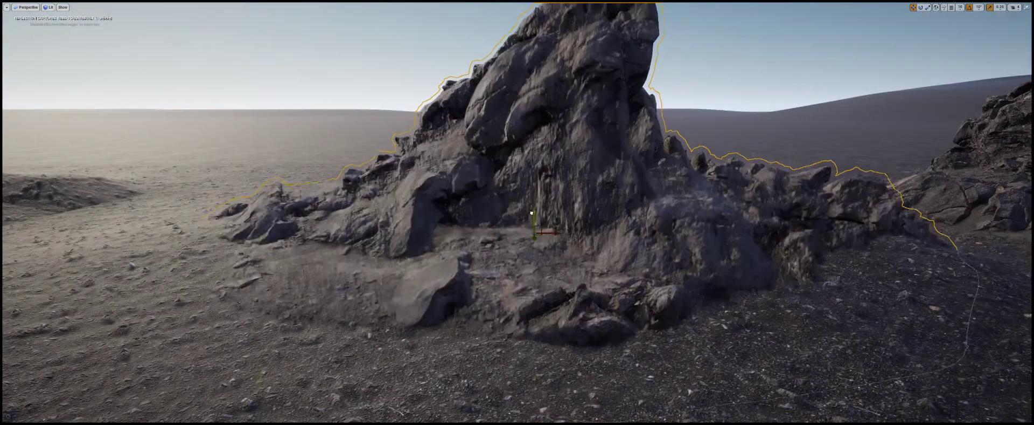
# Shift the selected rock formation horizontally across the landscape beside the pebble-painted ground
pyautogui.click(555, 231)
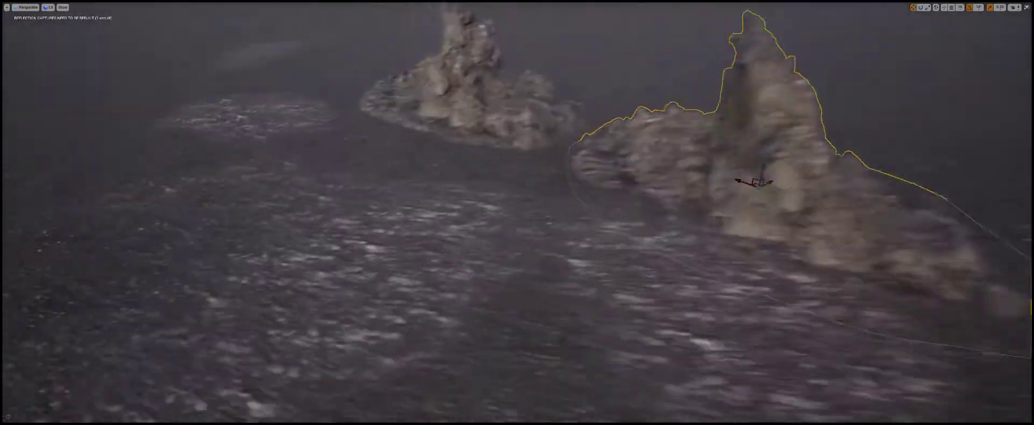
pyautogui.moveTo(517, 213); pyautogui.dragTo(601, 215, button='right')
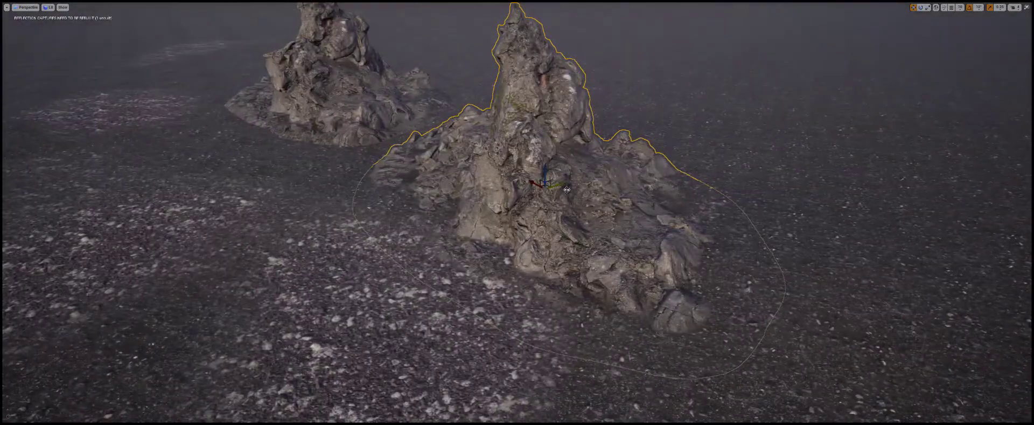
pyautogui.moveTo(564, 193); pyautogui.dragTo(531, 195)
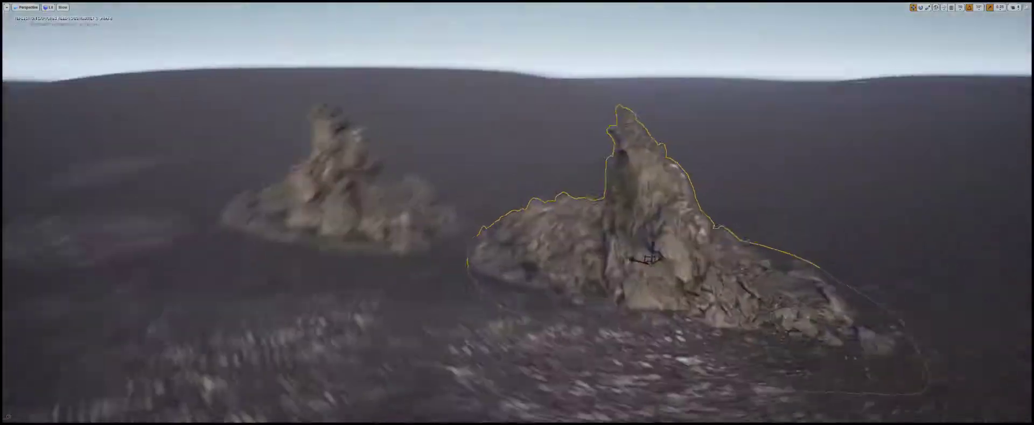